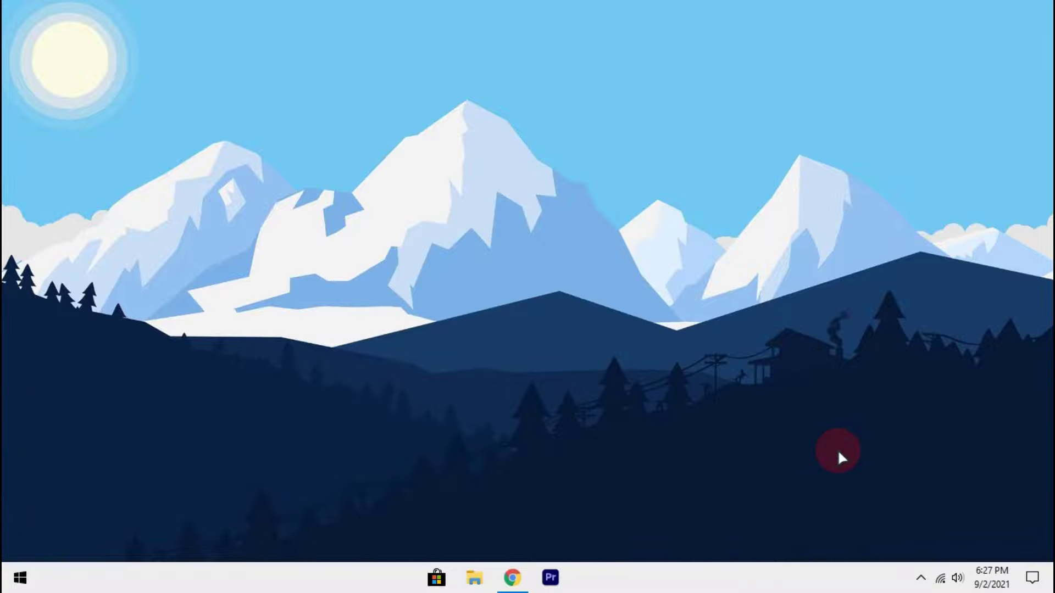
# Step: Bring Chrome forward and highlight the Intel Driver & Support Assistant heading
pyautogui.click(512, 578)
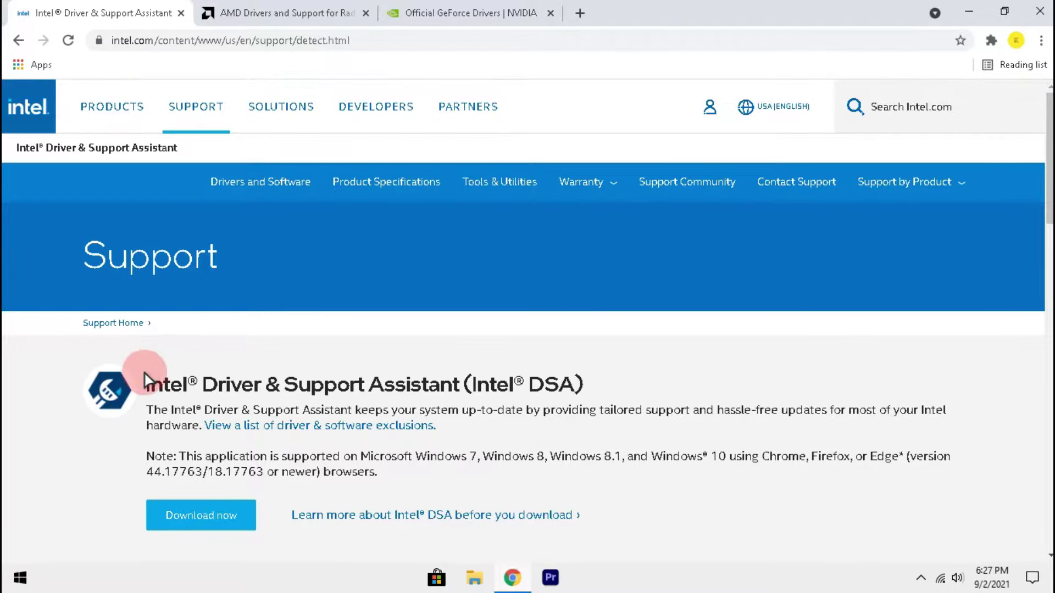
pyautogui.moveTo(145, 381); pyautogui.dragTo(585, 384)
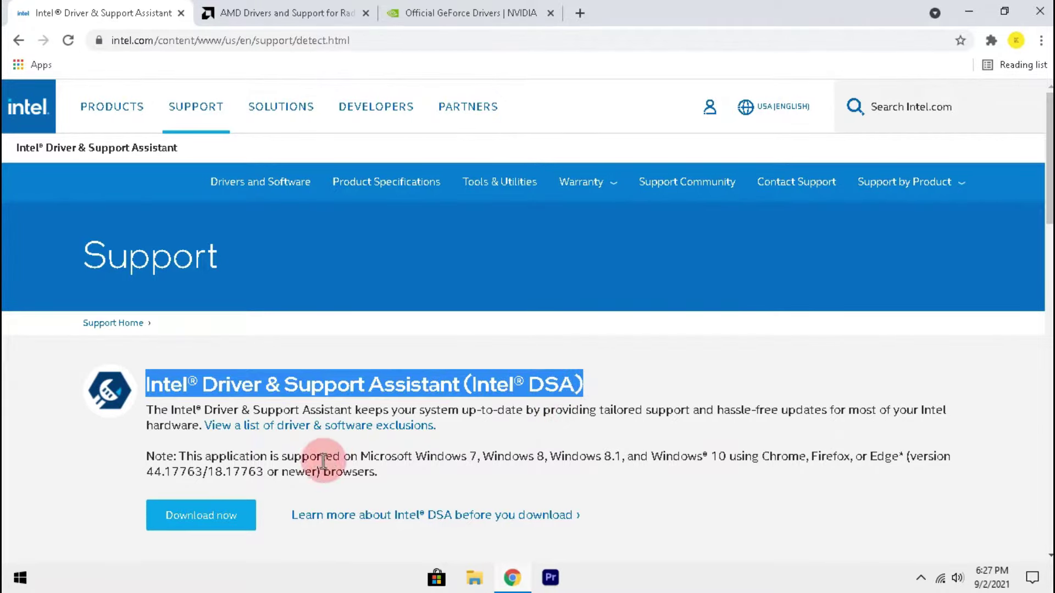
pyautogui.scroll(-1, 330, 453)
pyautogui.click(263, 478)
pyautogui.click(184, 437)
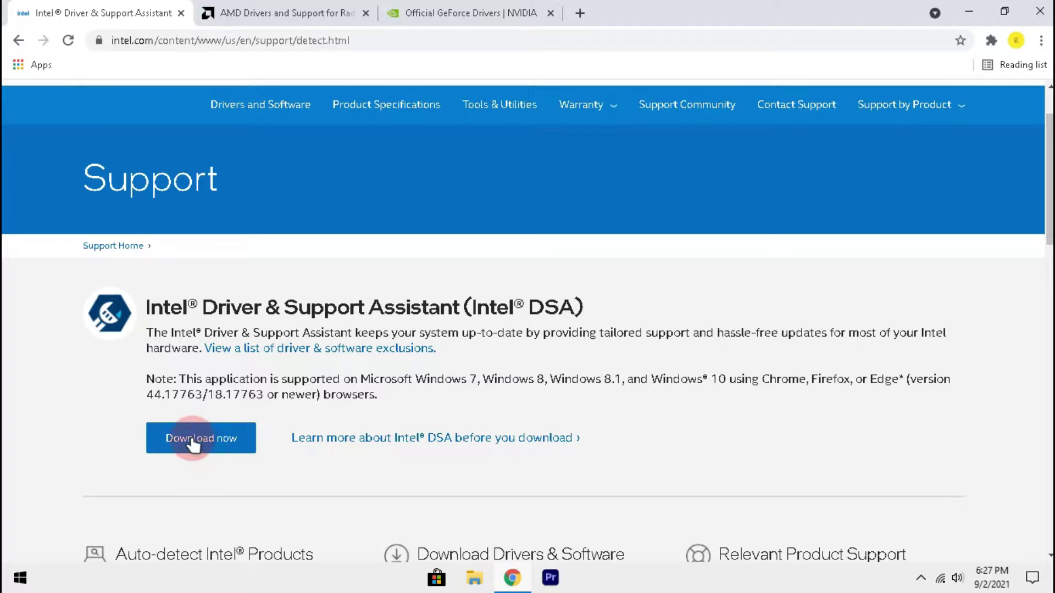
# Step: Check the AMD and NVIDIA driver pages, then download the Intel DSA installer
pyautogui.click(280, 12)
pyautogui.scroll(-1, 286, 367)
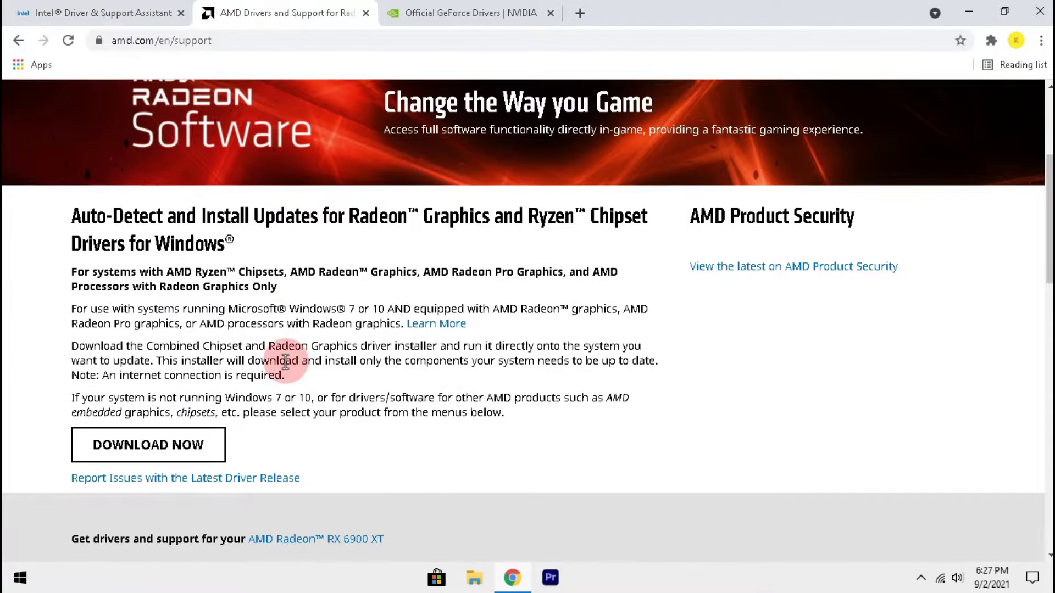
pyautogui.scroll(-1, 286, 366)
pyautogui.moveTo(71, 136); pyautogui.dragTo(272, 169)
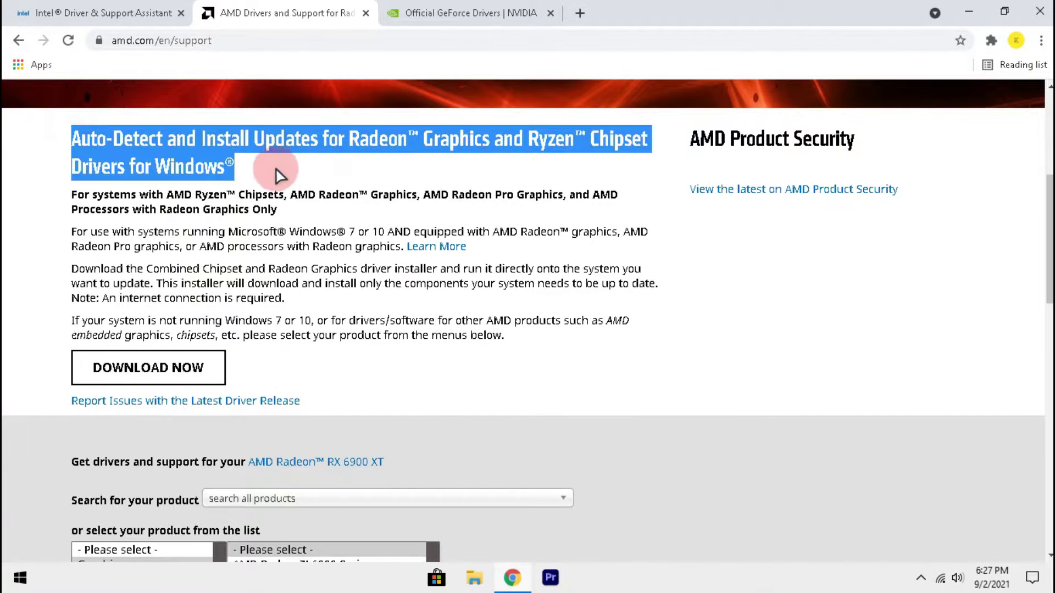
pyautogui.scroll(-1, 286, 289)
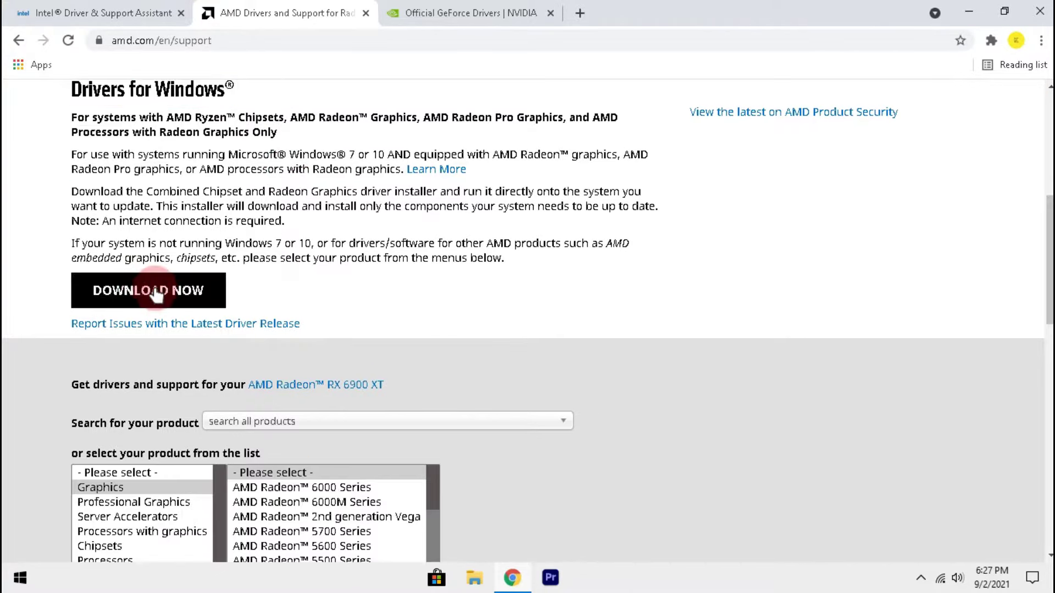
pyautogui.click(449, 12)
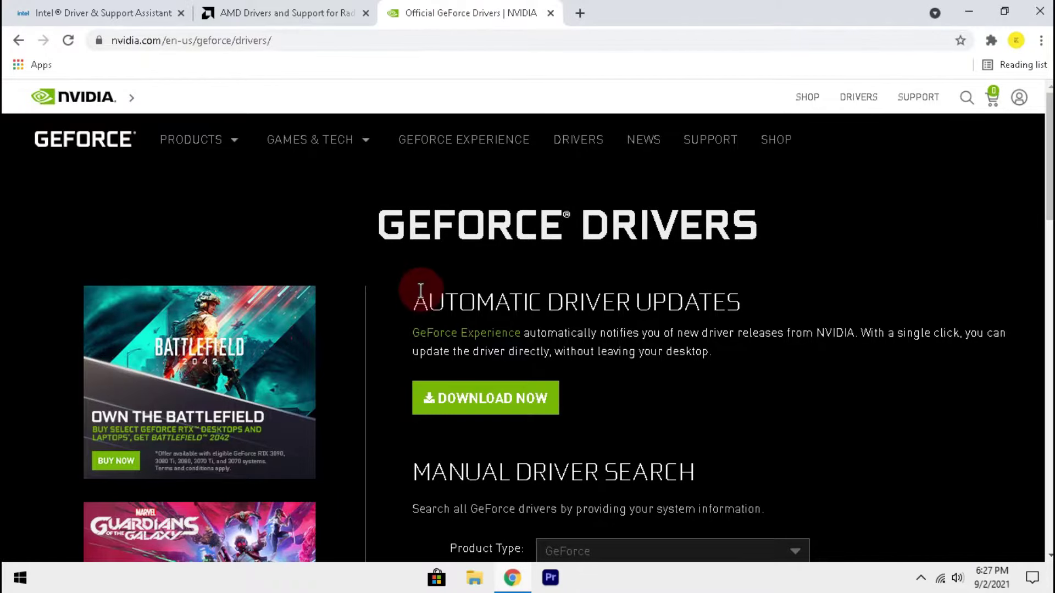
pyautogui.moveTo(412, 302)
pyautogui.mouseDown()
pyautogui.moveTo(565, 290)
pyautogui.moveTo(775, 302)
pyautogui.mouseUp()
pyautogui.click(671, 374)
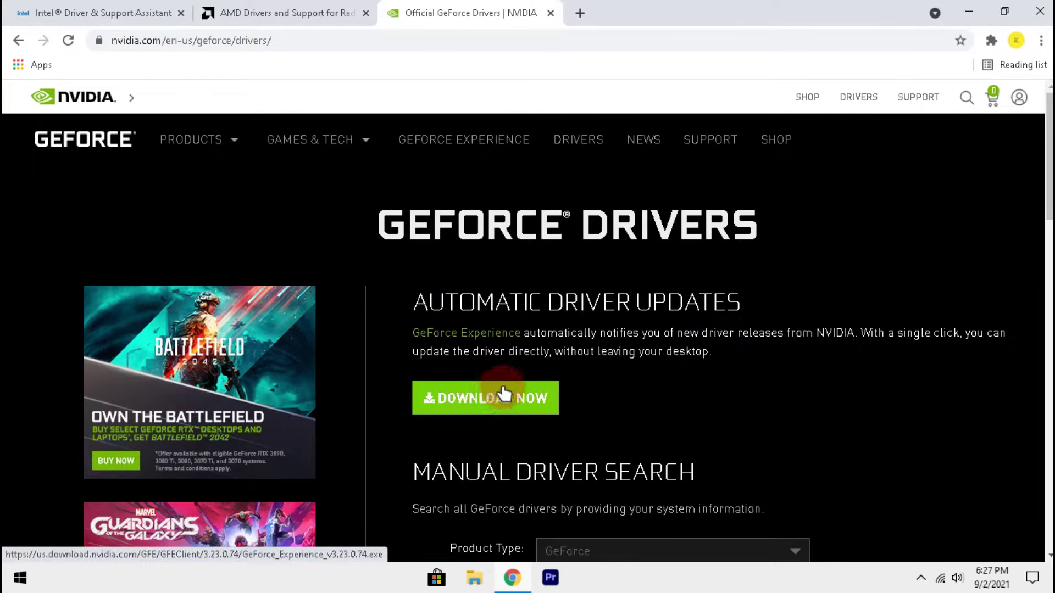
pyautogui.click(99, 12)
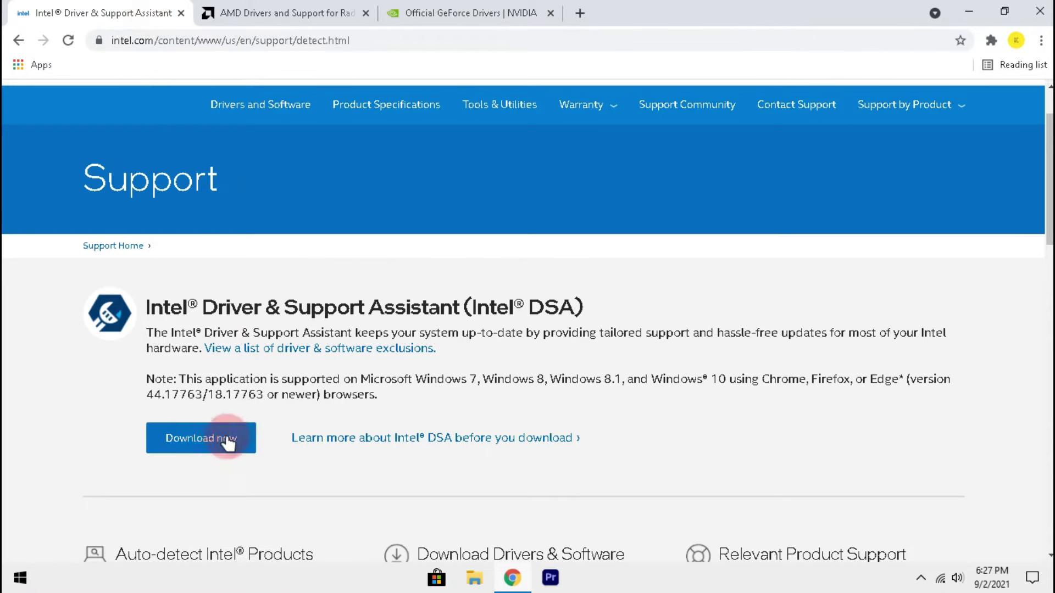
pyautogui.click(191, 443)
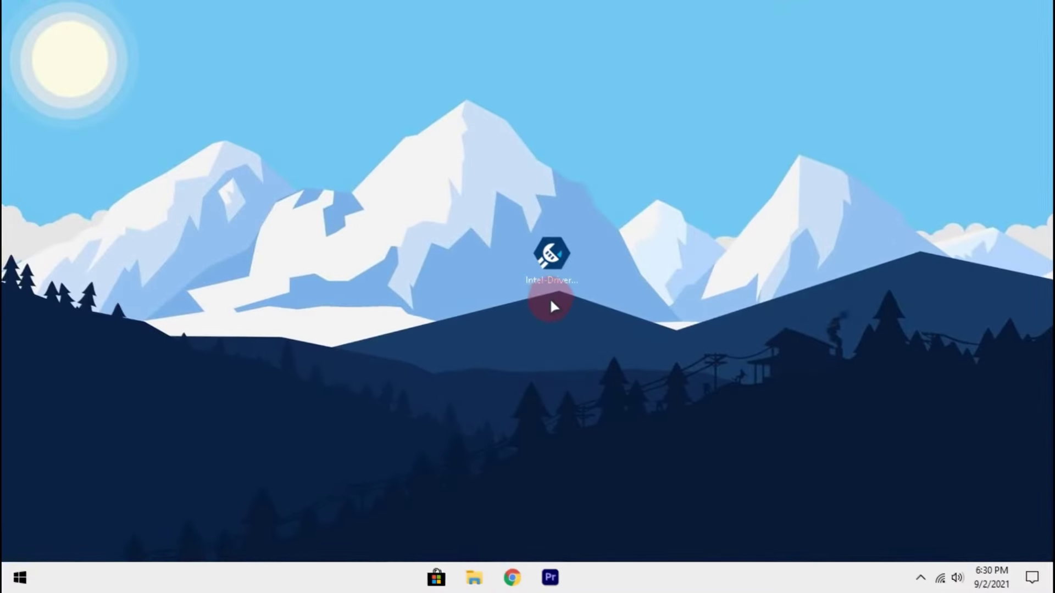
# Step: Install Intel DSA with the license accepted, then close results listing Bluetooth and Wi-Fi updates
pyautogui.click(556, 270)
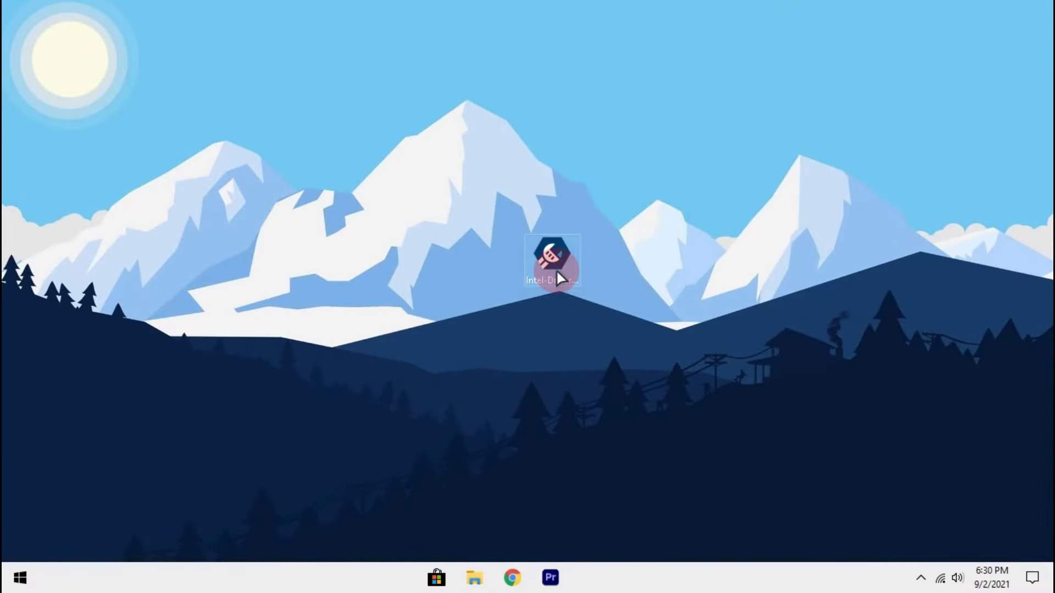
pyautogui.doubleClick(556, 269)
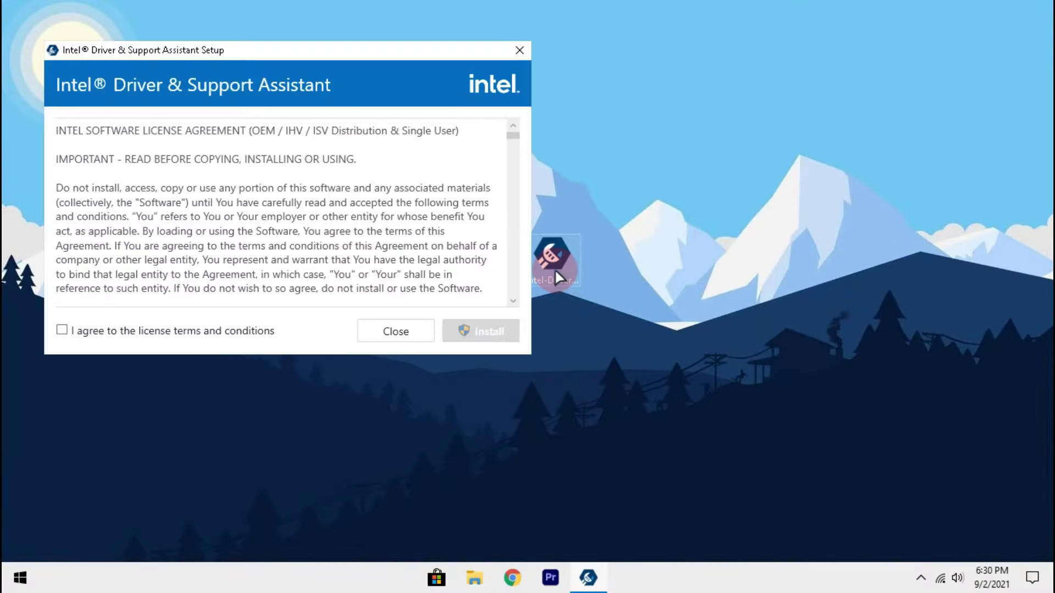
pyautogui.click(63, 331)
pyautogui.click(481, 331)
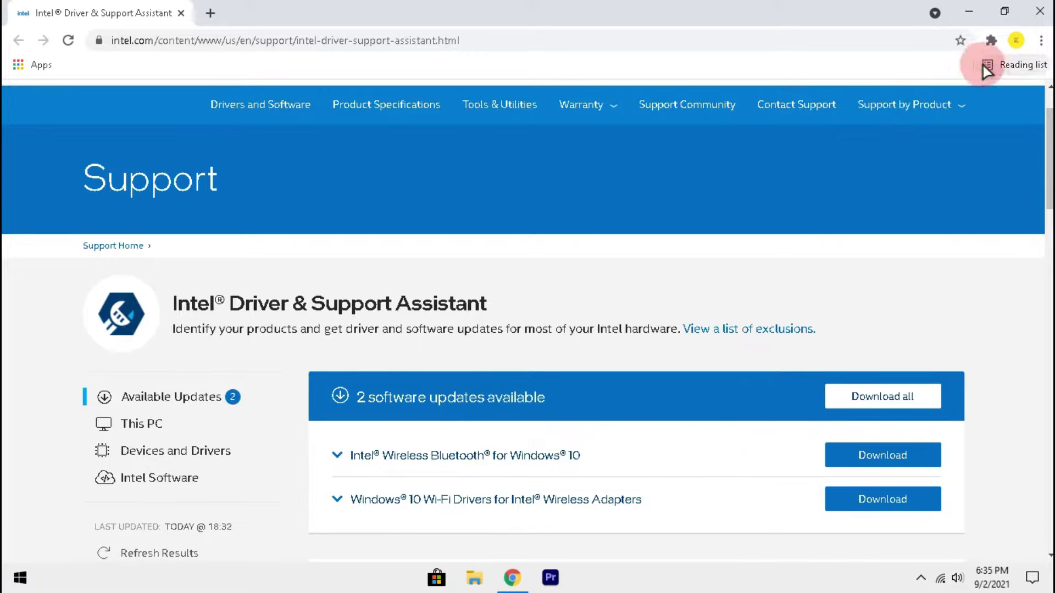
pyautogui.click(1039, 12)
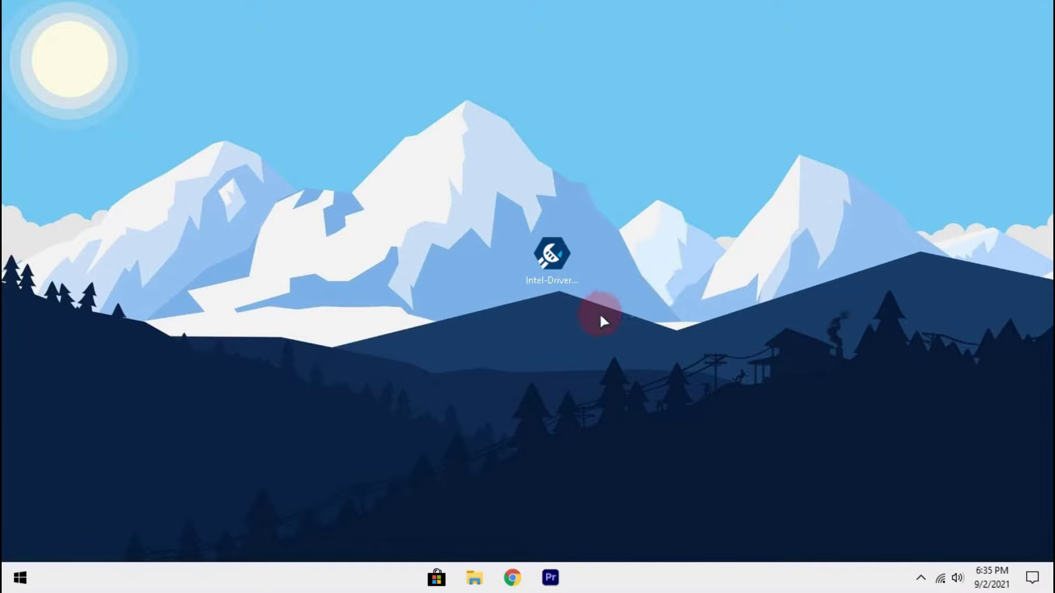
pyautogui.click(553, 260)
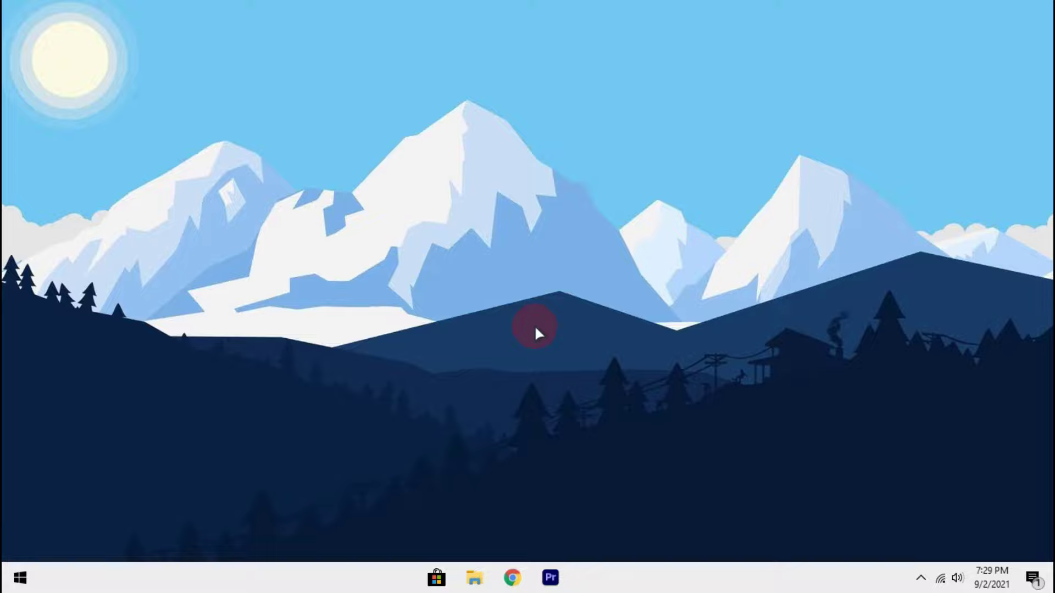
# Step: Launch devmgmt.msc maximized and select Intel(R) HD Graphics 5500 under Display adapters
pyautogui.press('super+r')
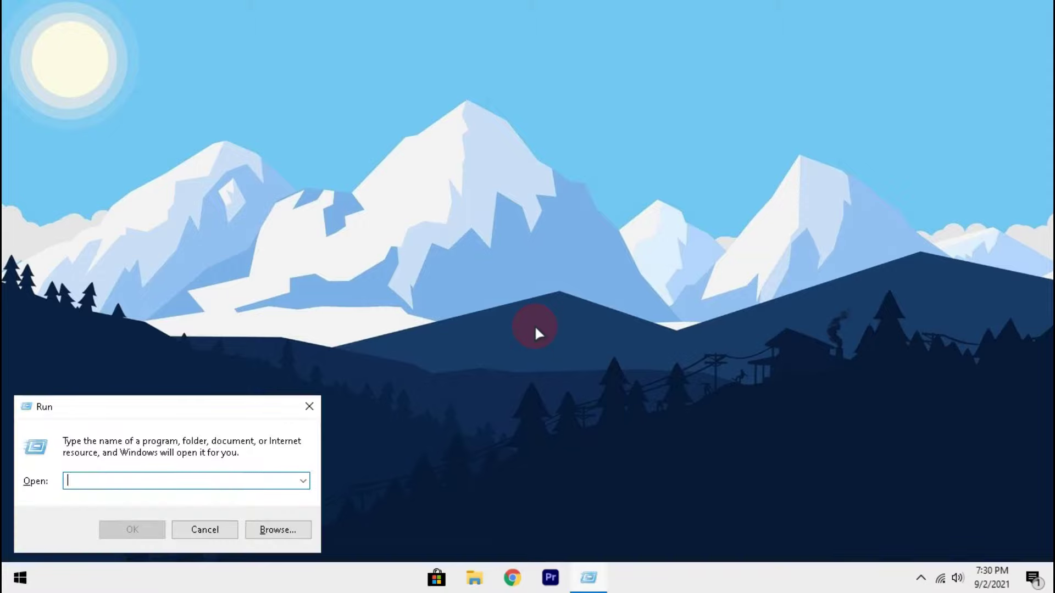
pyautogui.write('de')
pyautogui.write('.msc')
pyautogui.press('Return')
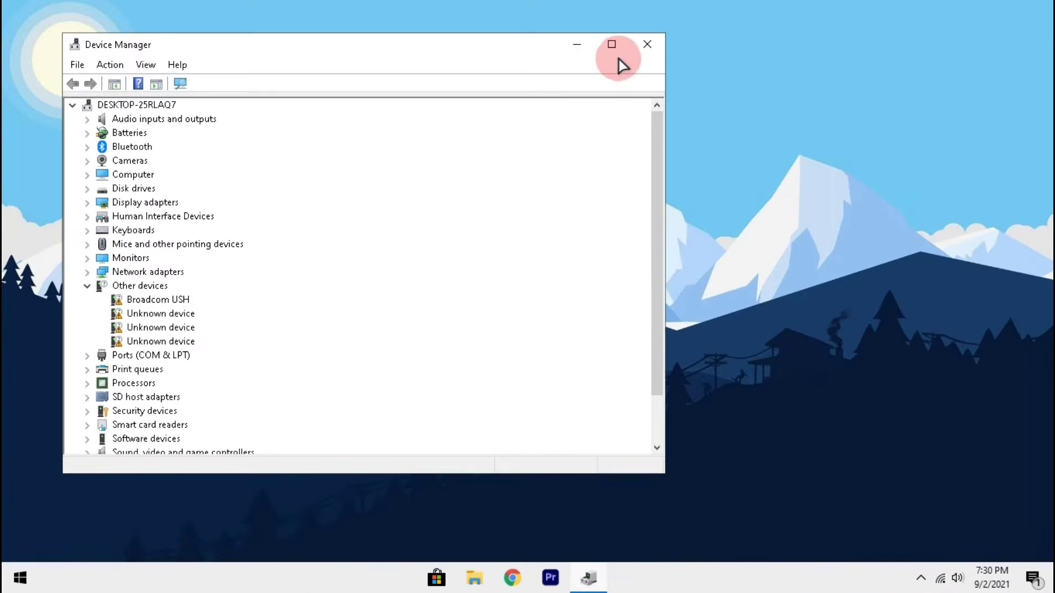
pyautogui.click(612, 44)
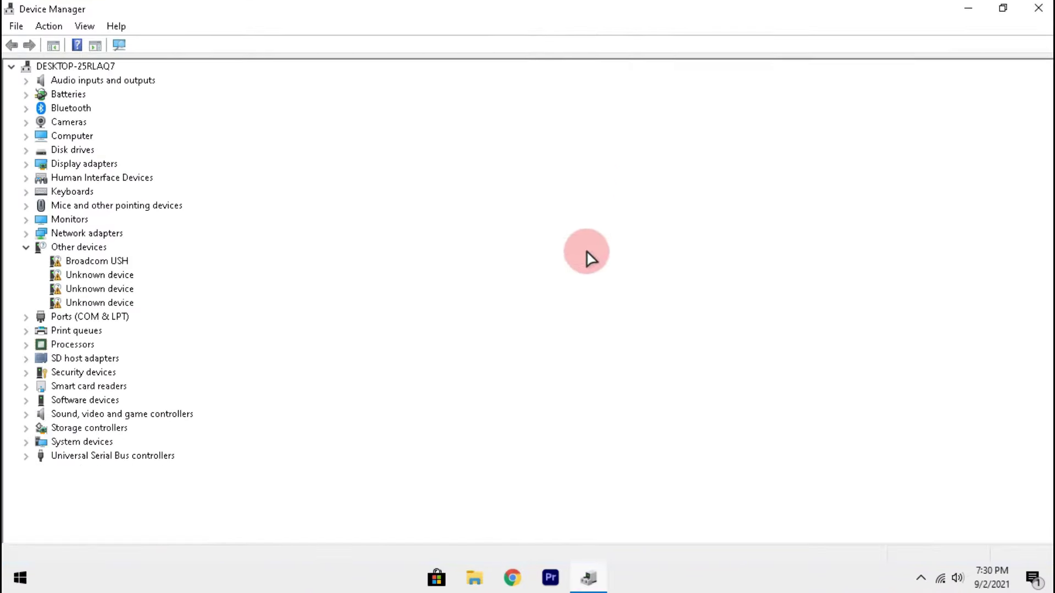
pyautogui.click(26, 163)
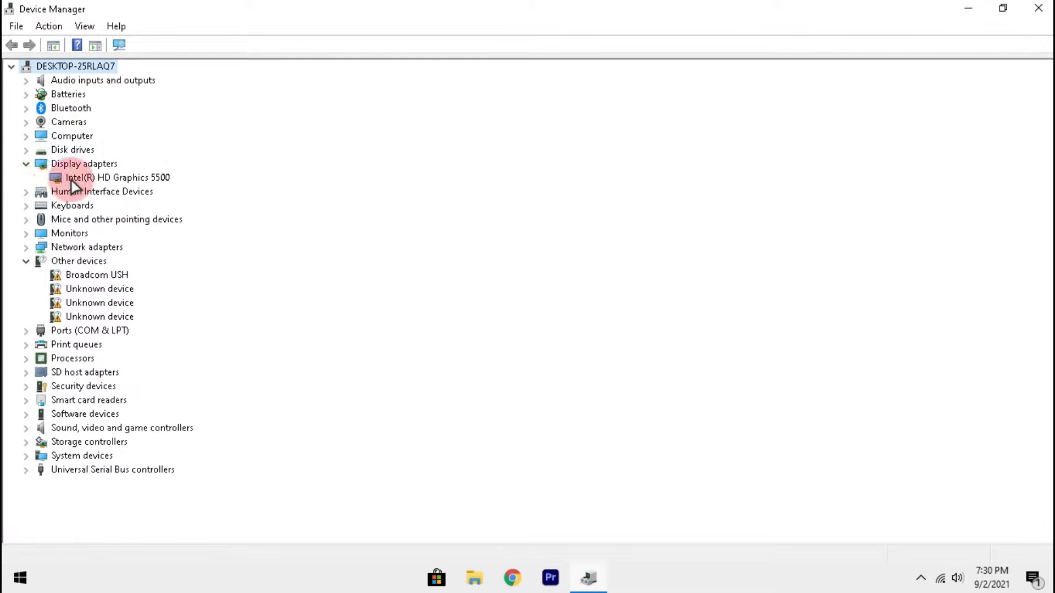
pyautogui.click(107, 178)
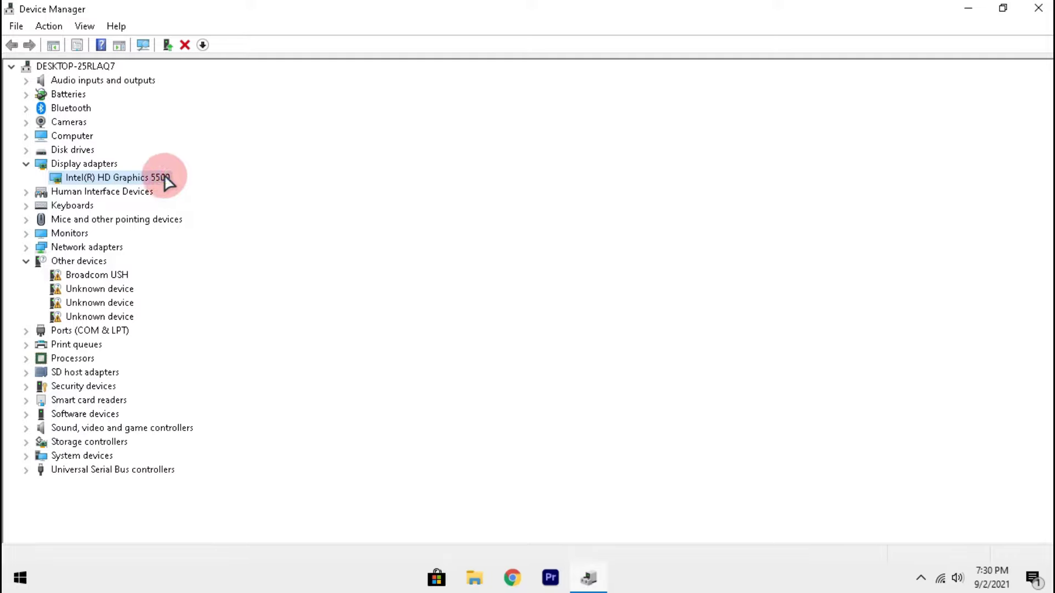
# Step: Start a manual driver update for Intel HD Graphics 5500, listing all drivers, not just compatible ones
pyautogui.rightClick(164, 178)
pyautogui.click(180, 186)
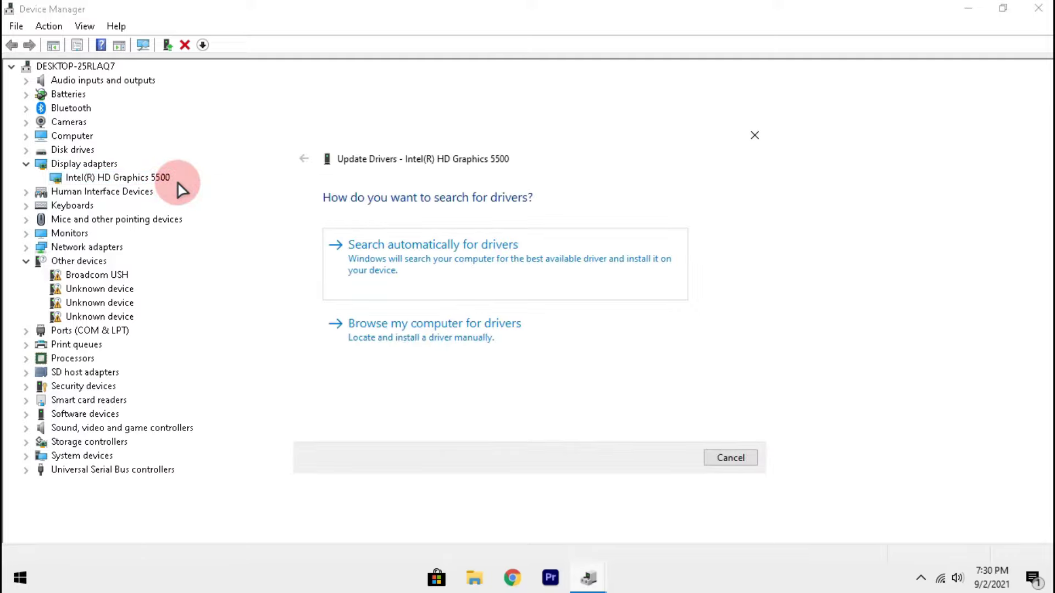
pyautogui.click(355, 346)
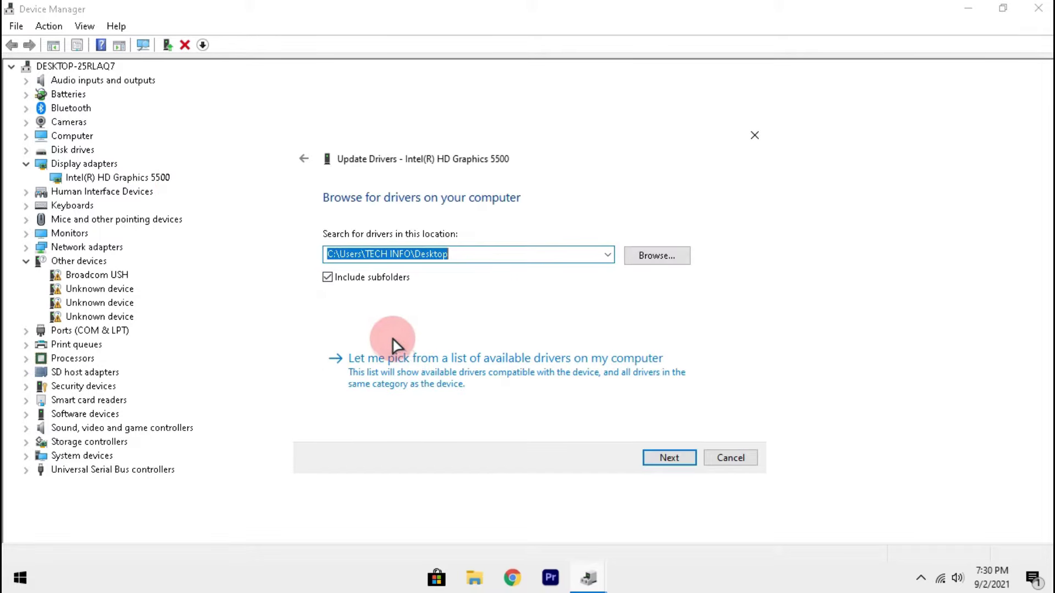
pyautogui.click(379, 359)
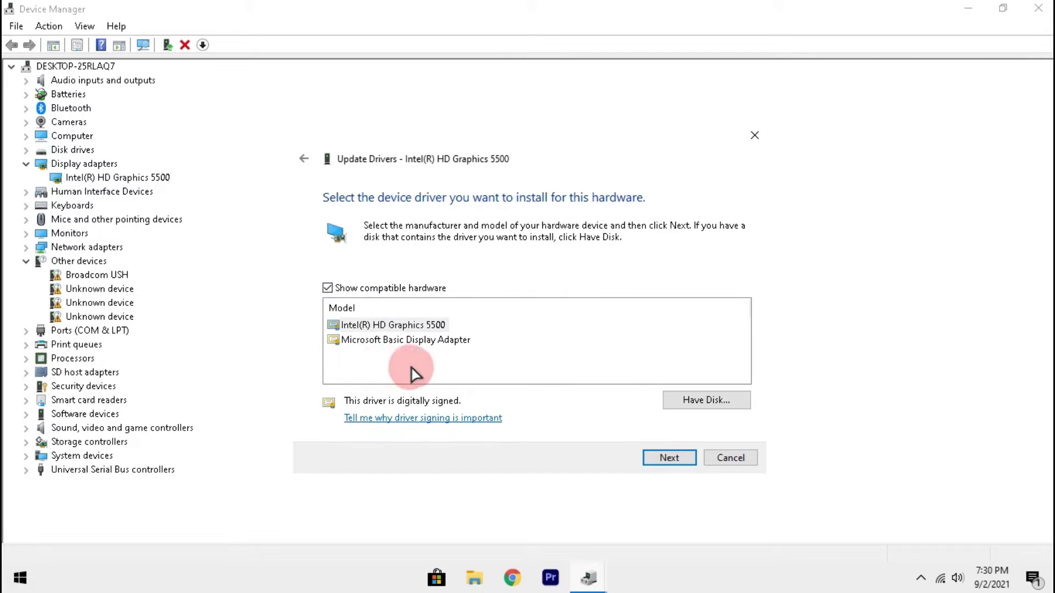
pyautogui.click(383, 288)
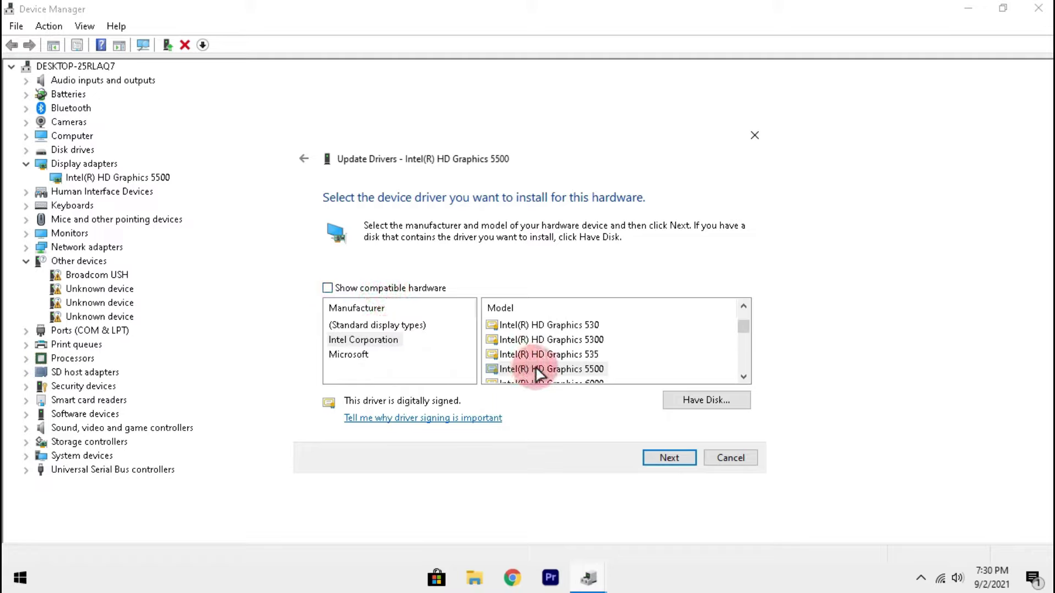
pyautogui.scroll(1, 540, 371)
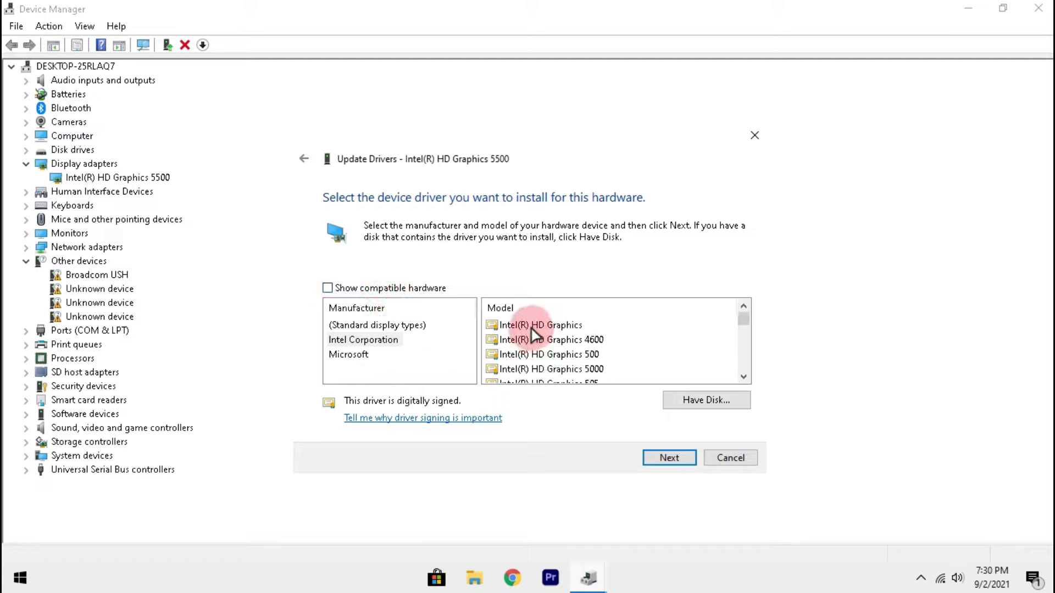
# Step: Install the generic Intel(R) HD Graphics driver despite the warning, then close Device Manager
pyautogui.click(532, 325)
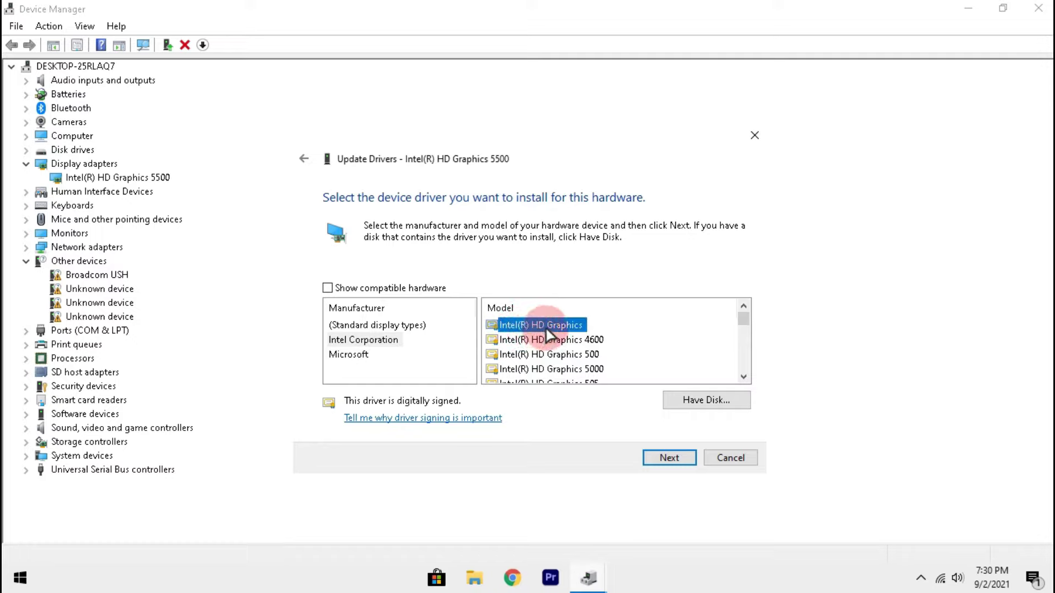
pyautogui.click(668, 457)
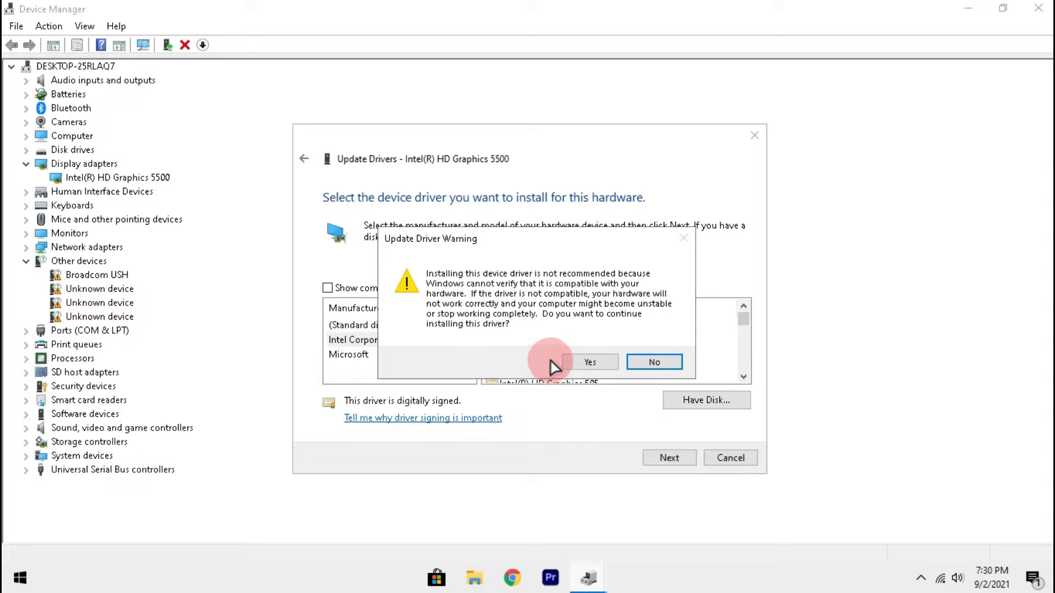
pyautogui.click(577, 363)
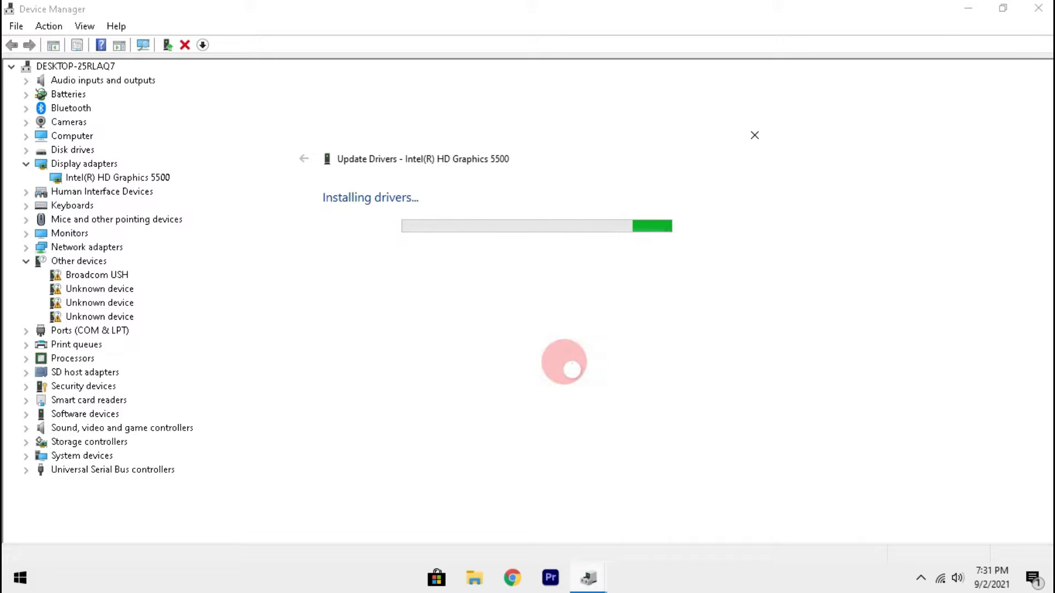
pyautogui.click(724, 457)
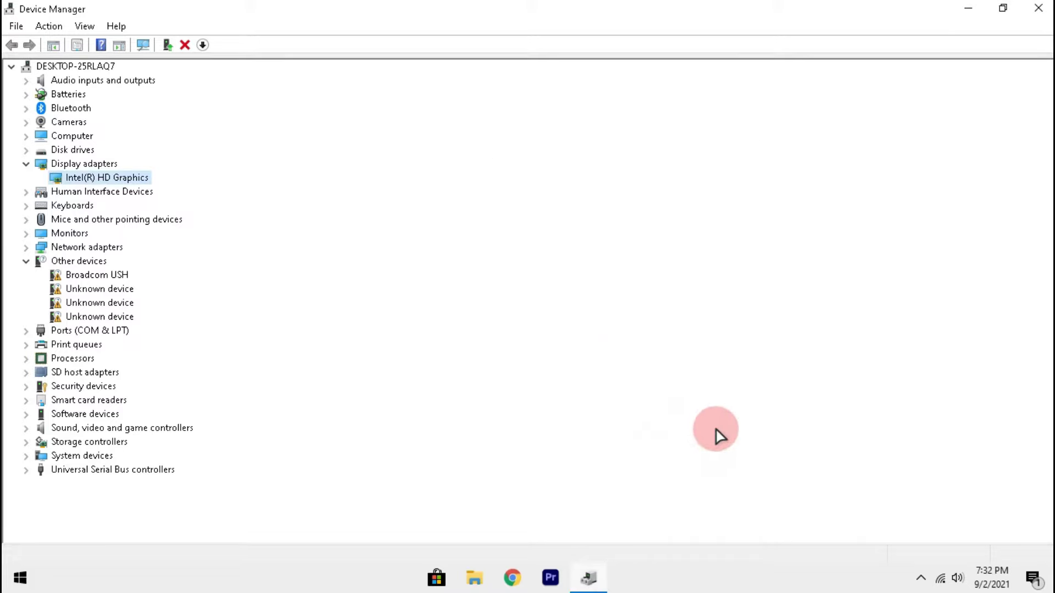
pyautogui.click(1039, 8)
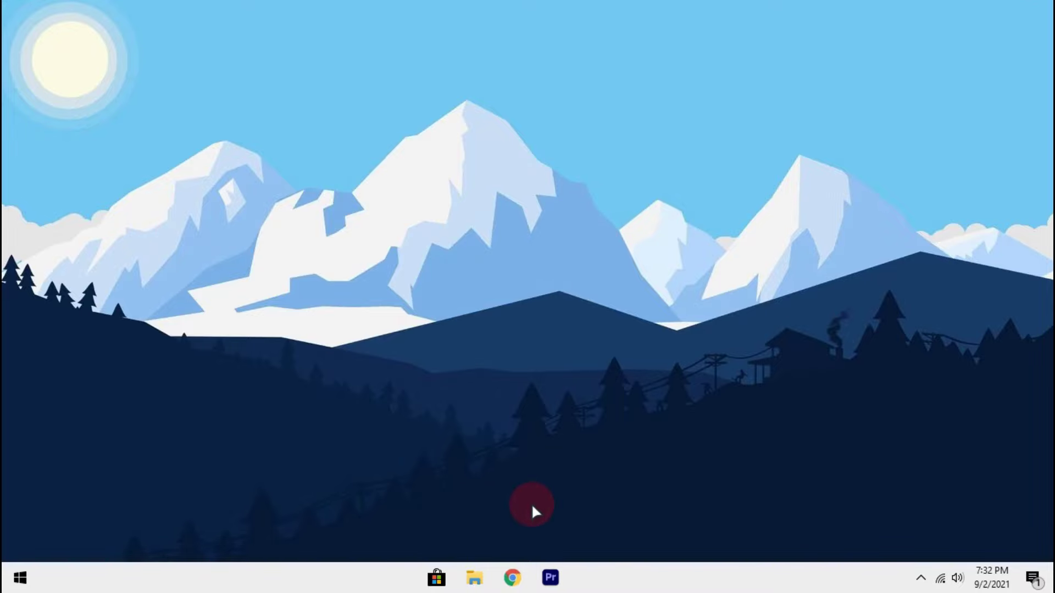
# Step: Launch Premiere Pro from the taskbar and continue past the compatibility report with known issues
pyautogui.click(550, 577)
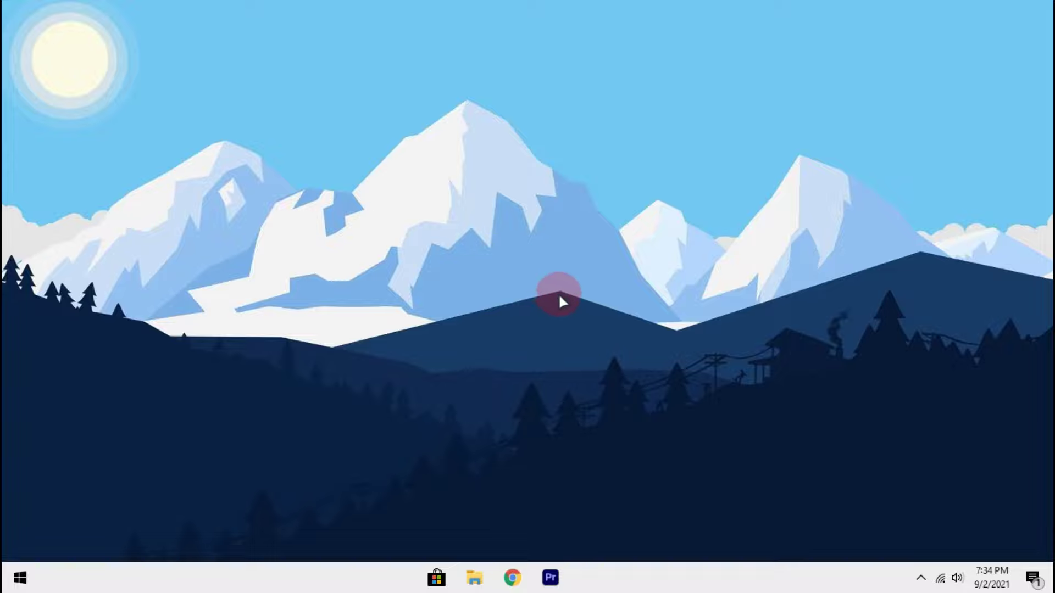
pyautogui.click(550, 578)
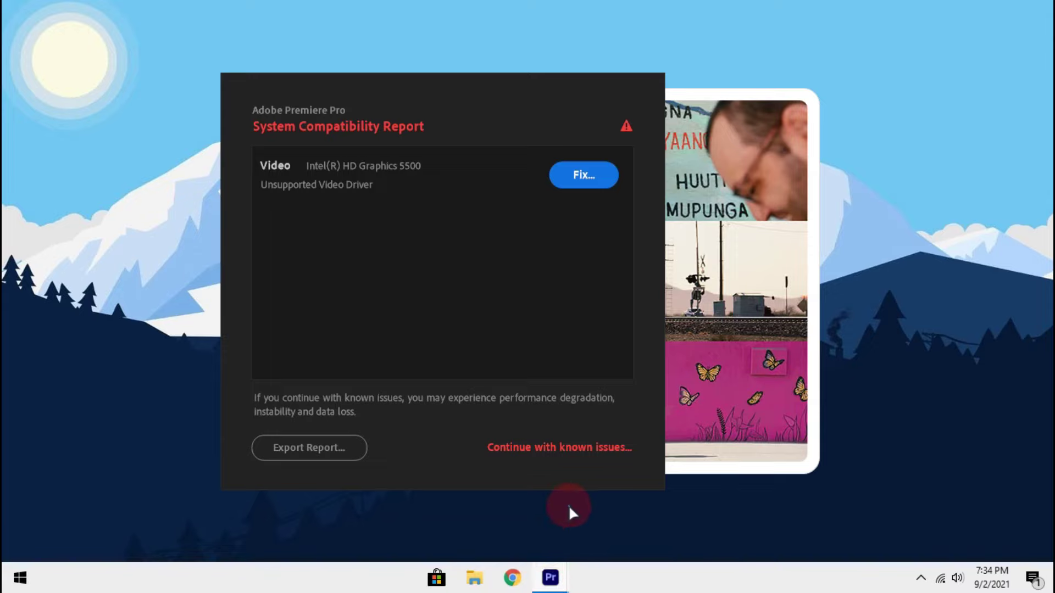
pyautogui.click(532, 449)
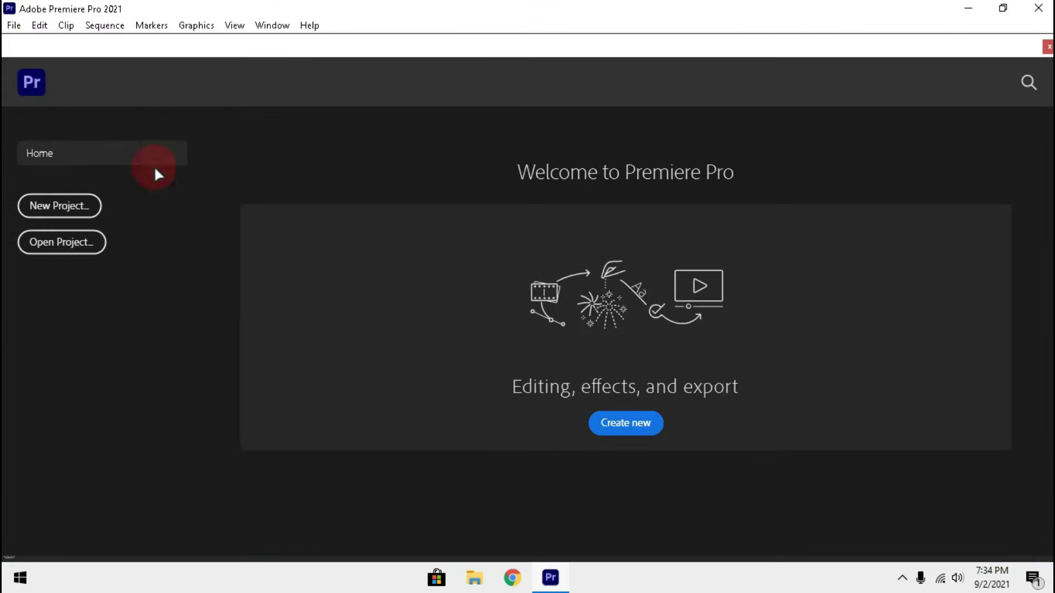
# Step: Uncheck 'Show system compatibility issues at startup' in General preferences and confirm
pyautogui.click(40, 25)
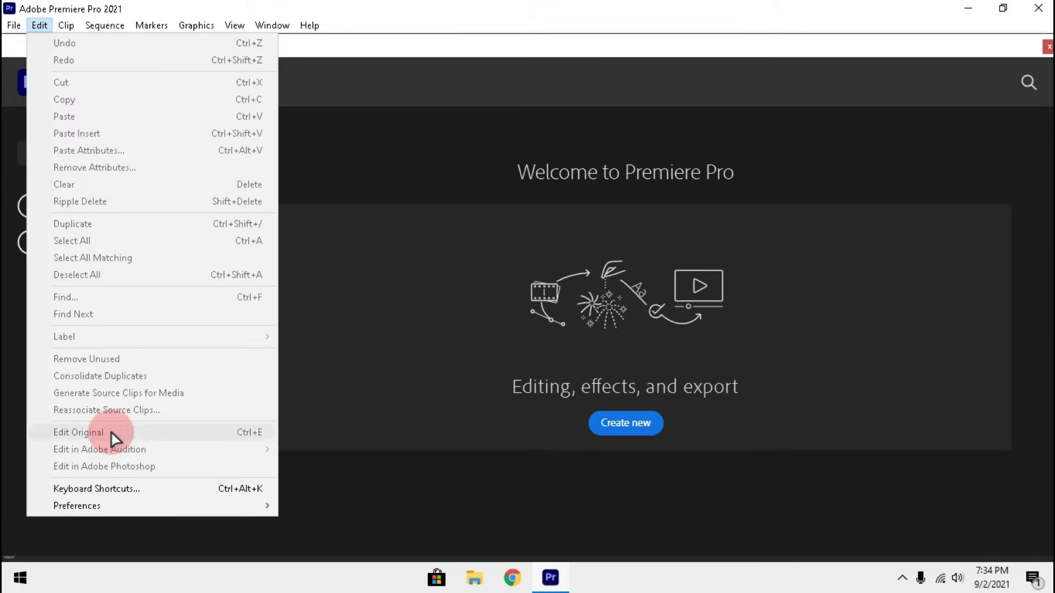
pyautogui.moveTo(148, 505)
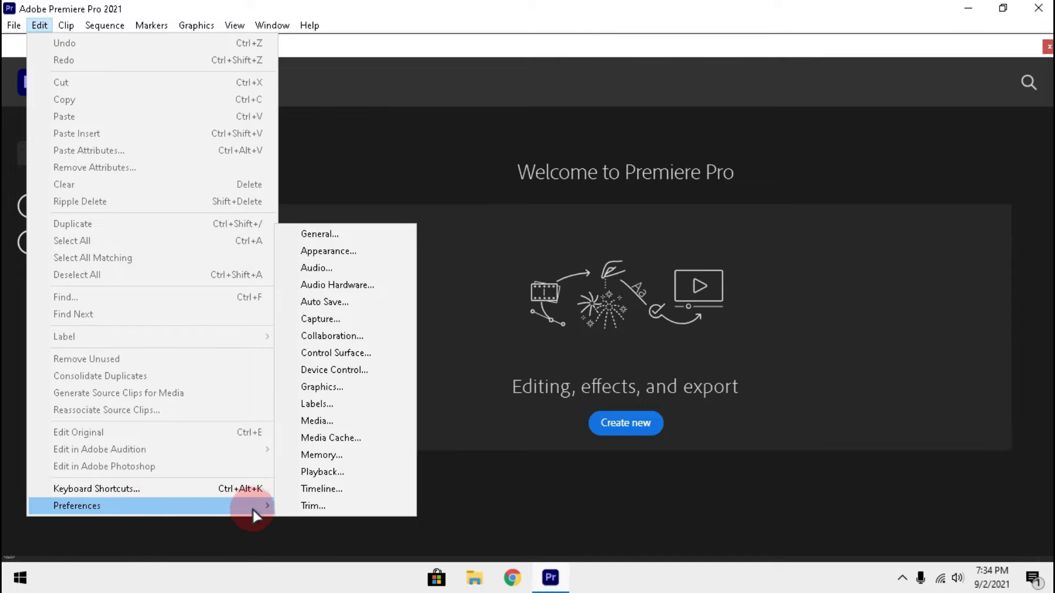
pyautogui.click(319, 234)
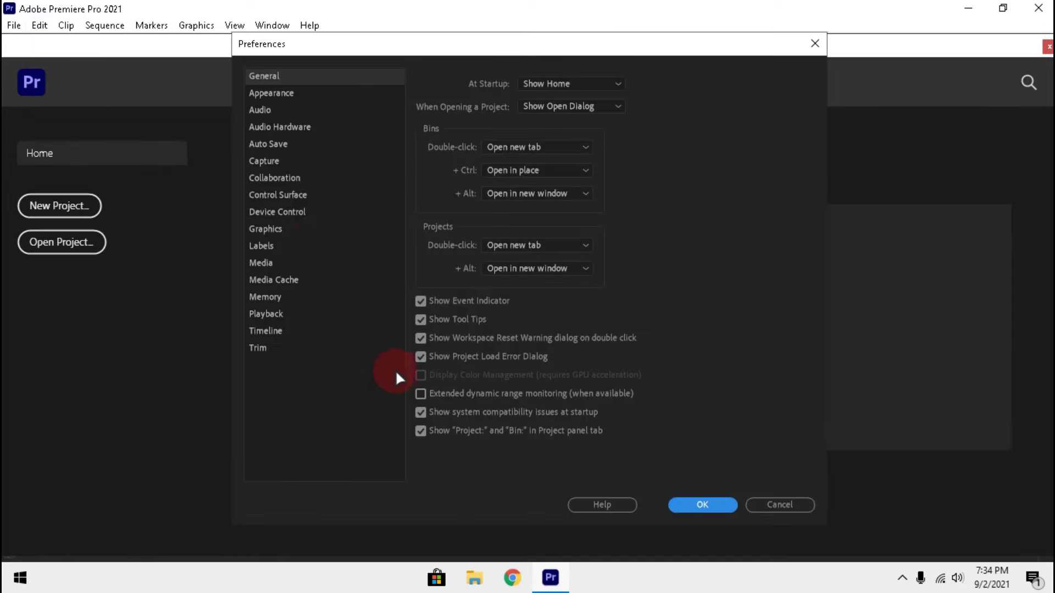
pyautogui.click(421, 412)
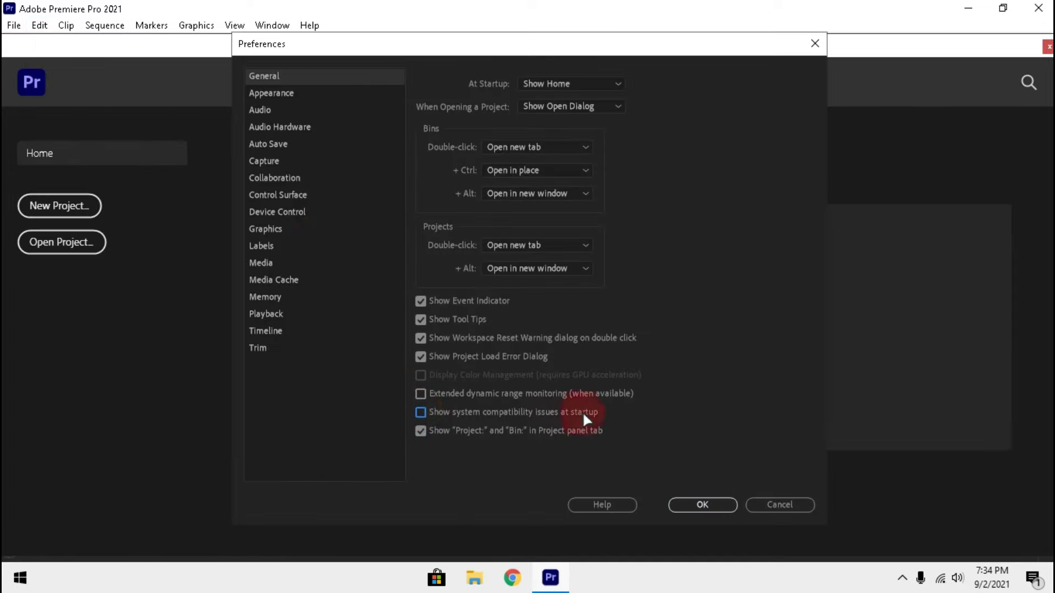
pyautogui.click(702, 505)
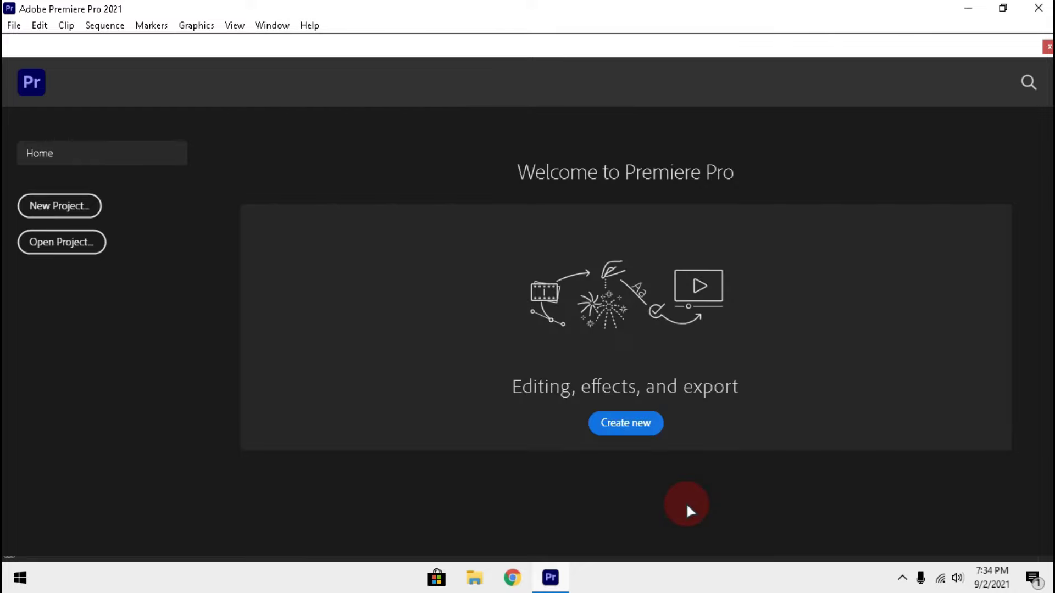
# Step: Close Premiere Pro, relaunch it to confirm it reaches Home, then close it
pyautogui.click(1037, 9)
pyautogui.click(551, 577)
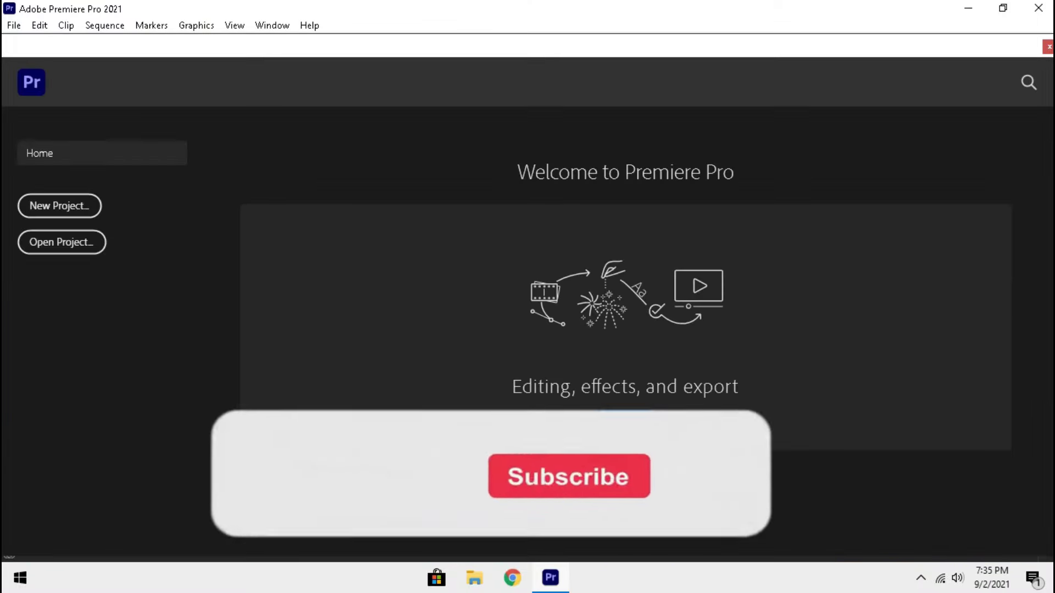
pyautogui.click(1038, 8)
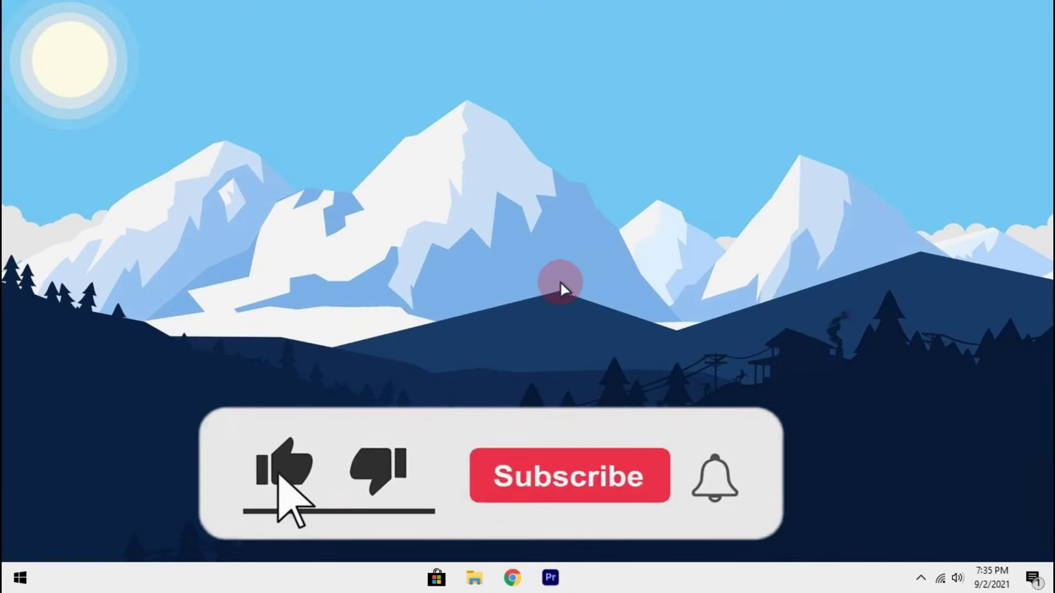